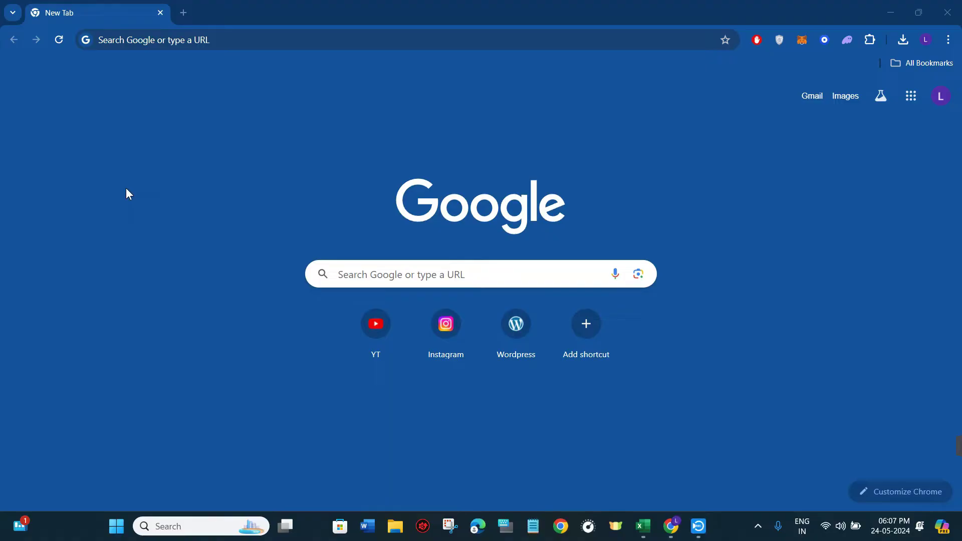
Step: Bring up Chrome's earlier searches with autoclicker suggested first
click(180, 40)
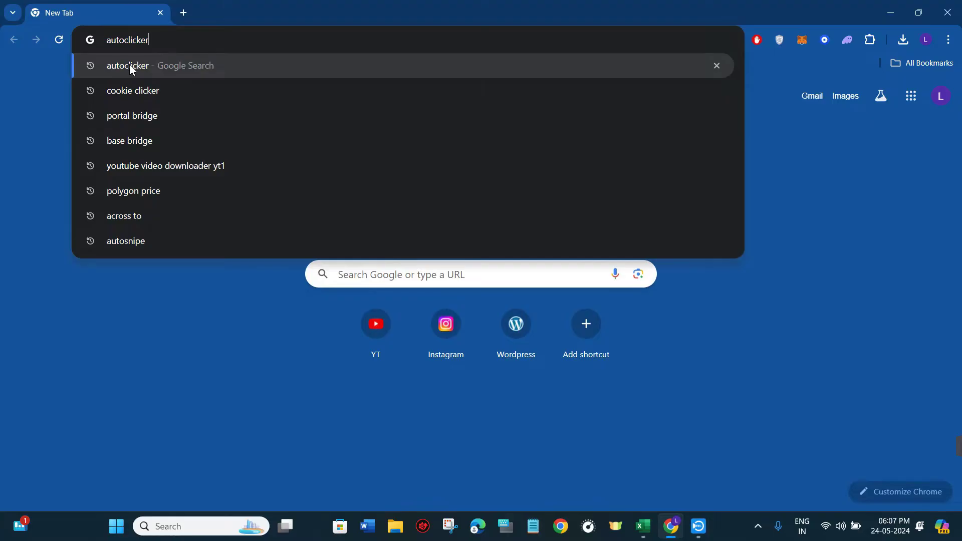
Step: Search for autoclicker and open the OP Auto Clicker website at opautoclicker.com
click(129, 65)
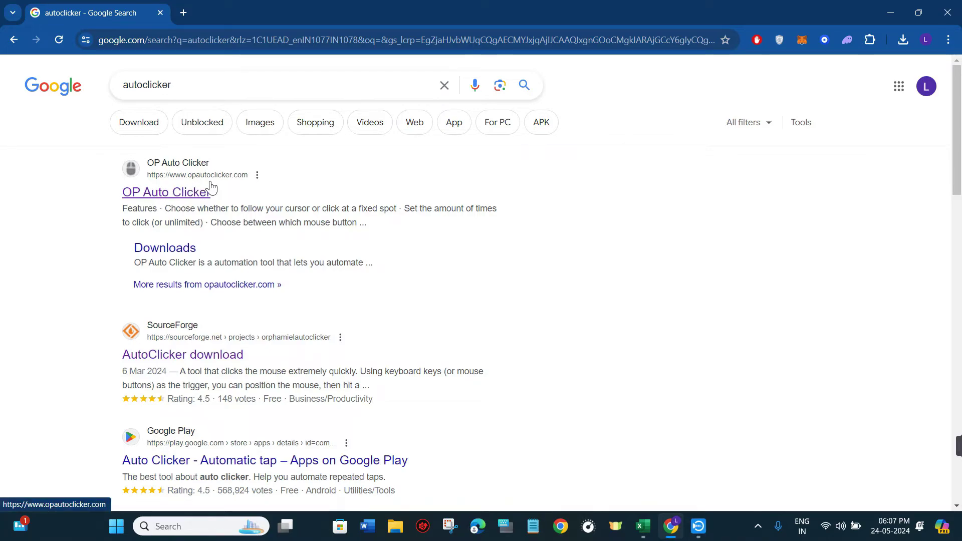
click(156, 194)
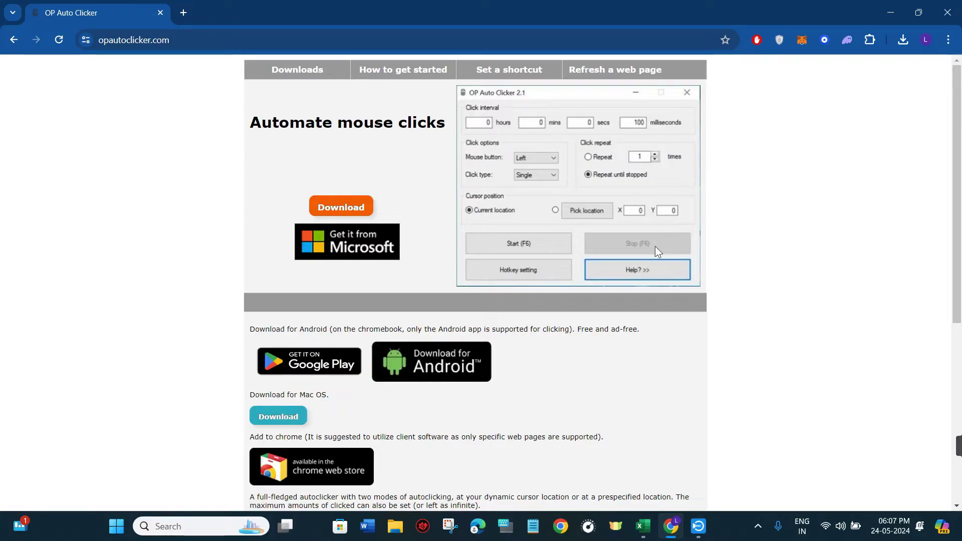
Step: Download AutoClicker-3.0 (1).exe (844 KB) for Windows from the SourceForge download page
click(341, 209)
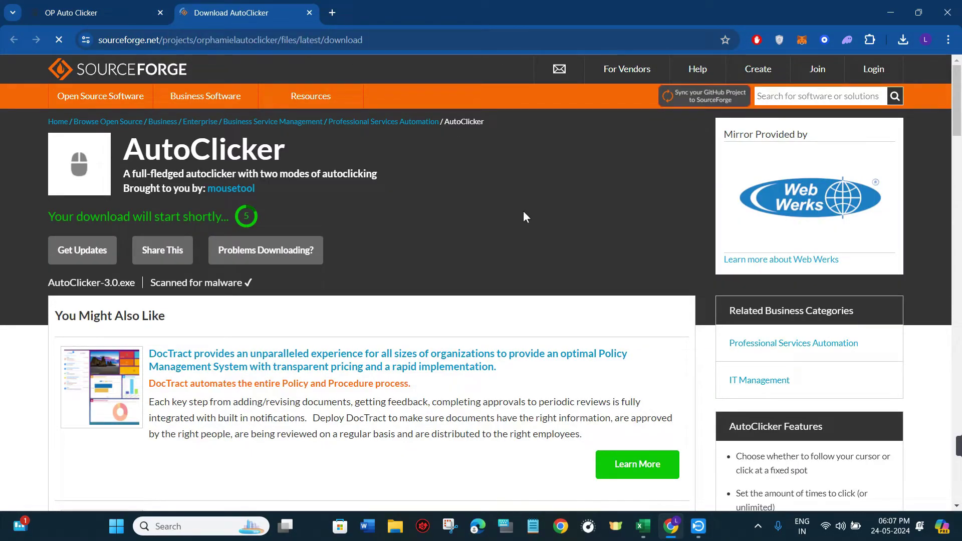
scroll(515, 205, down, 3)
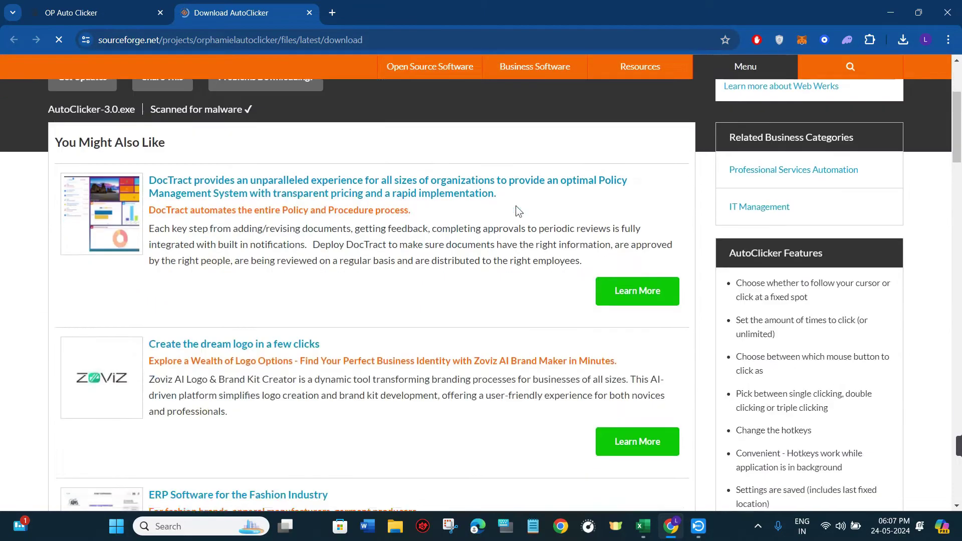
scroll(516, 207, down, 4)
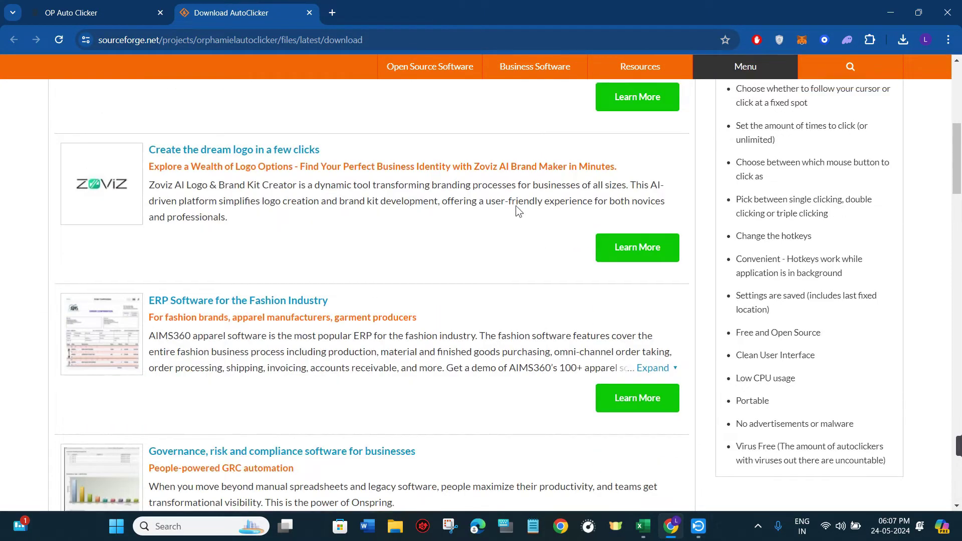
scroll(516, 205, up, 8)
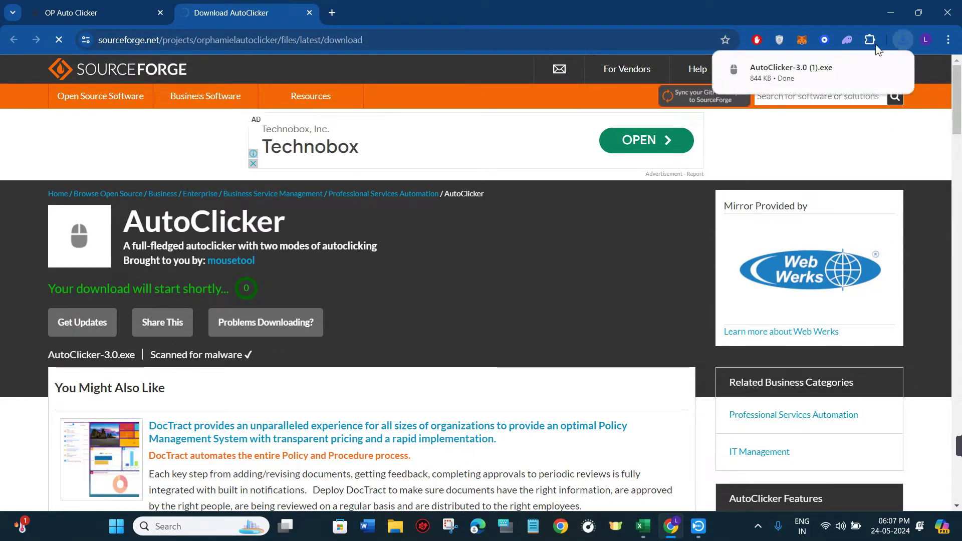
mouse_move(786, 75)
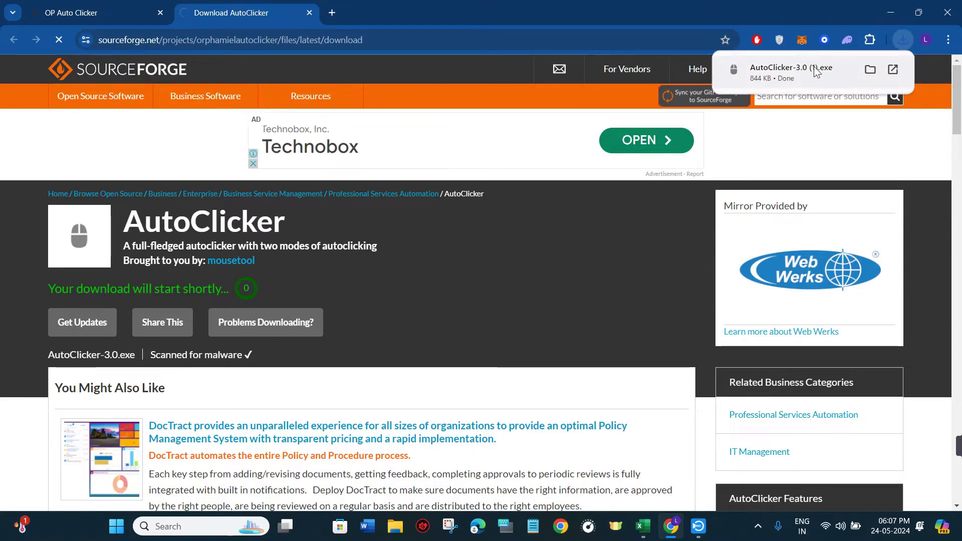
Step: Launch OP Auto Clicker 3.0, move its window right, and set the interval to 1 min 100 ms
click(788, 75)
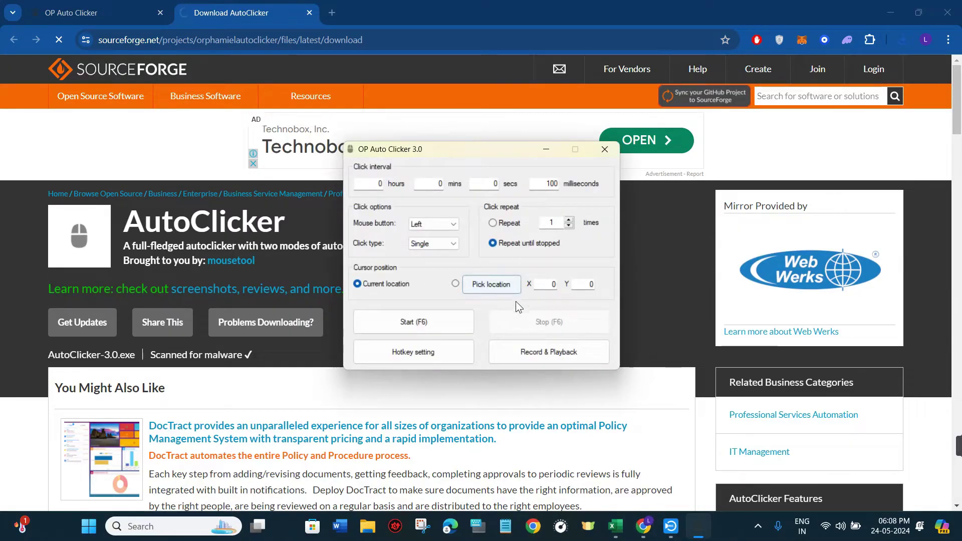
drag(480, 150, 521, 149)
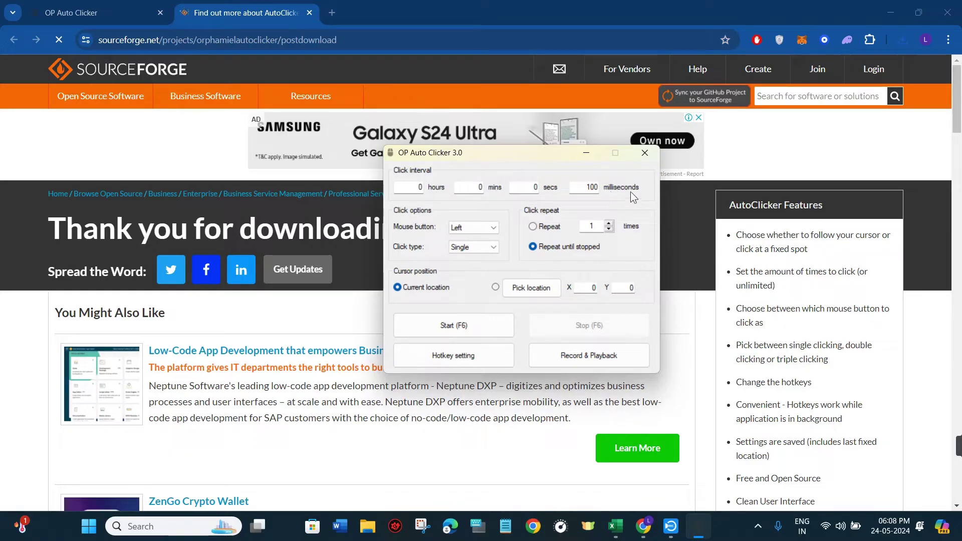
click(481, 188)
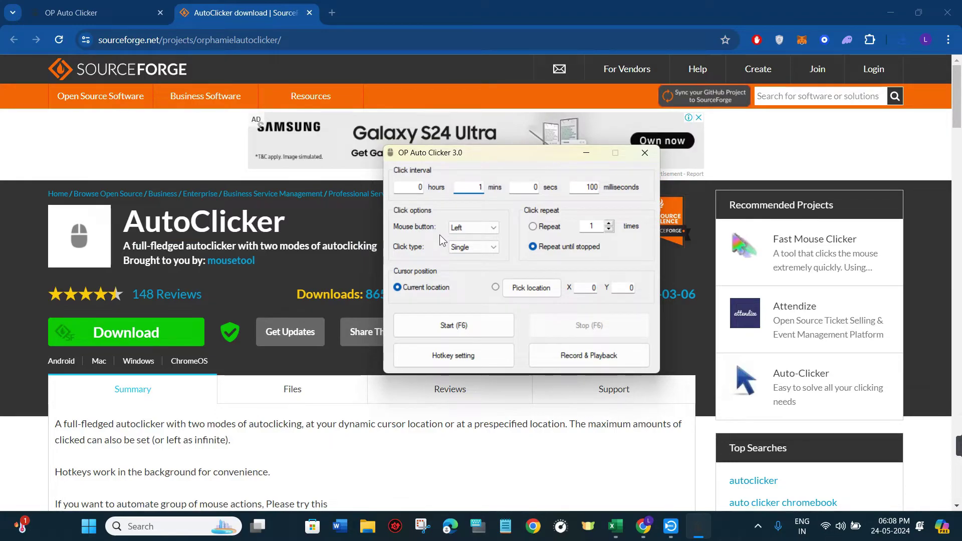
Step: Keep the Left mouse button and switch the click type from Single to Double
click(477, 228)
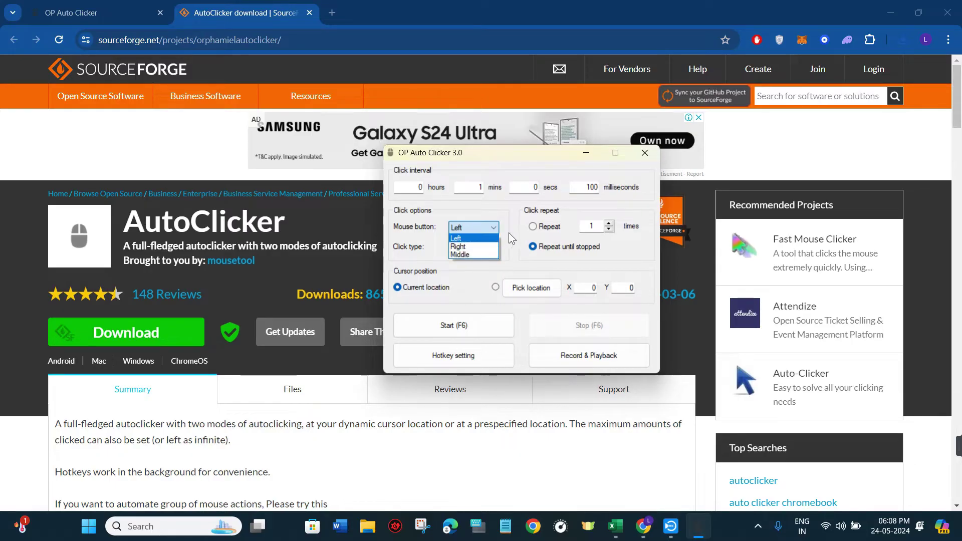
click(481, 231)
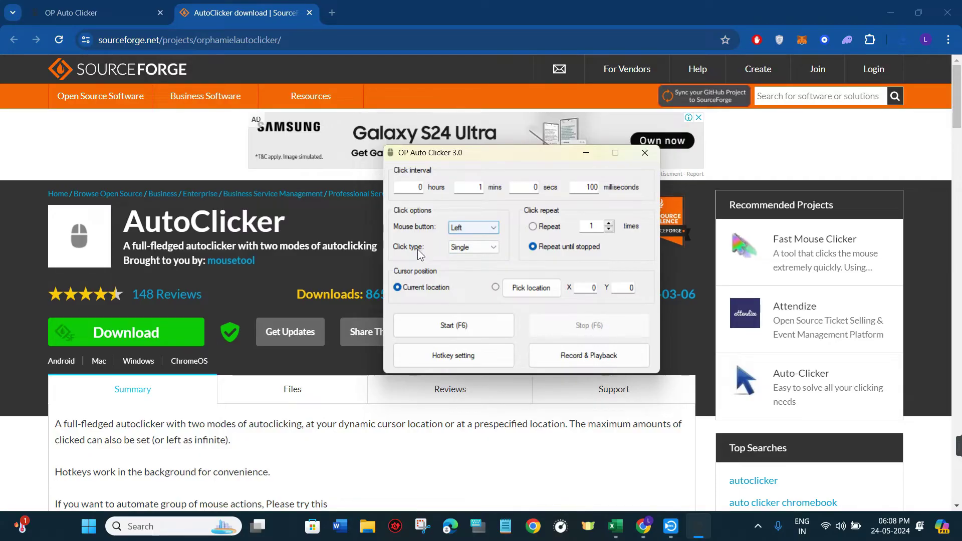
click(481, 249)
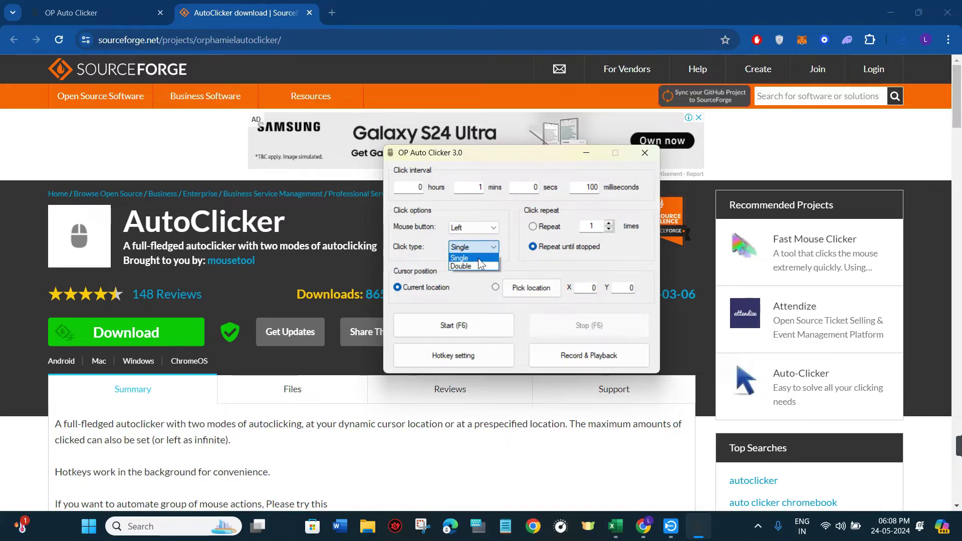
click(468, 267)
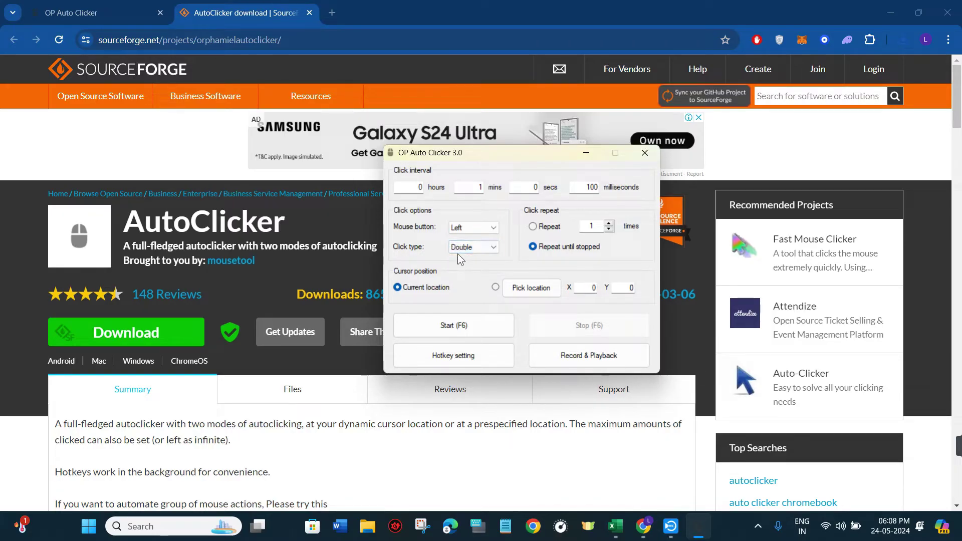
click(481, 250)
Step: Set click type back to Single, repeat count 5, then Repeat until stopped with Pick location
click(482, 258)
click(609, 223)
click(609, 224)
click(609, 224)
click(609, 223)
click(610, 223)
click(610, 223)
click(609, 229)
click(609, 230)
click(609, 229)
click(609, 229)
click(609, 230)
click(536, 248)
click(495, 287)
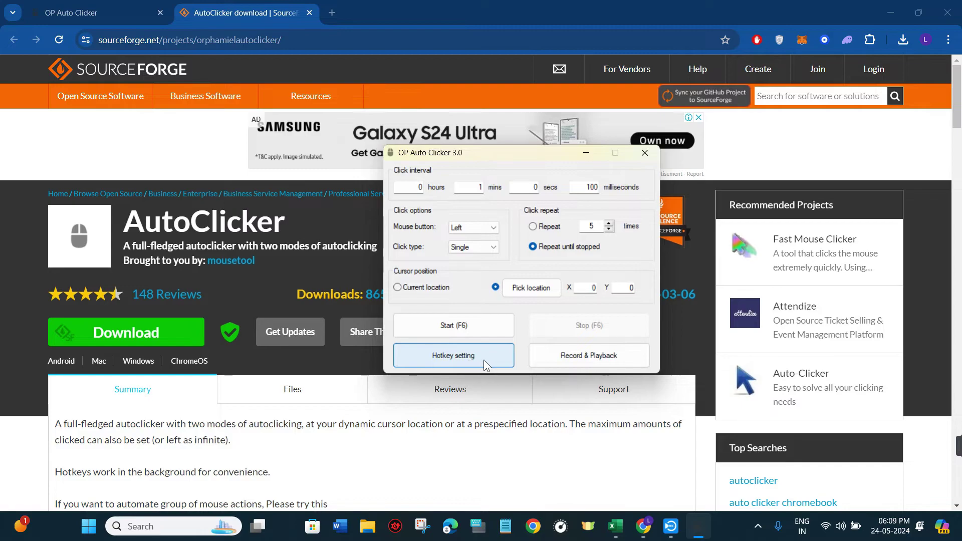
Step: Check the hotkey settings and close them unchanged, keeping F6 as Start/Stop
click(461, 357)
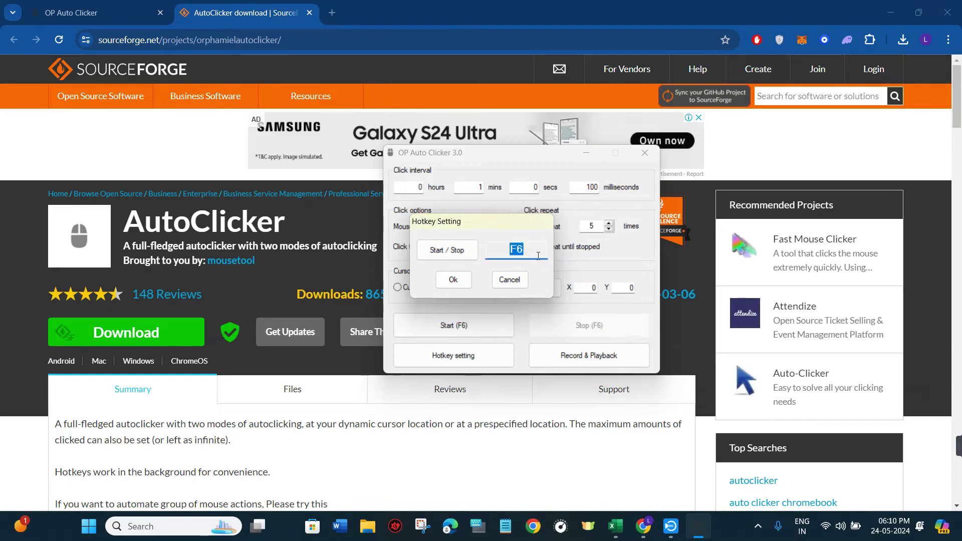
click(520, 281)
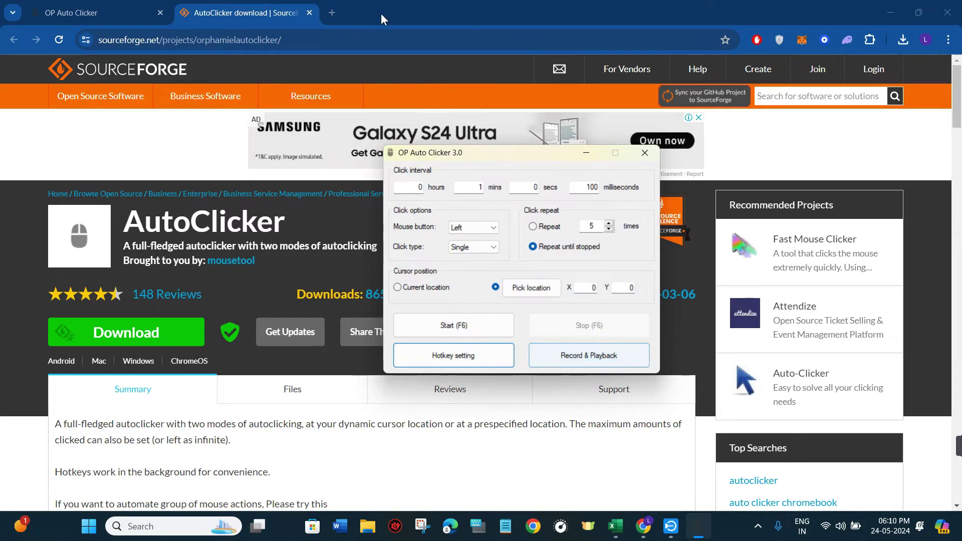
Step: Open Cookie Clicker at orteil.dashnet.org in a new tab and move the auto clicker aside
click(332, 13)
click(340, 37)
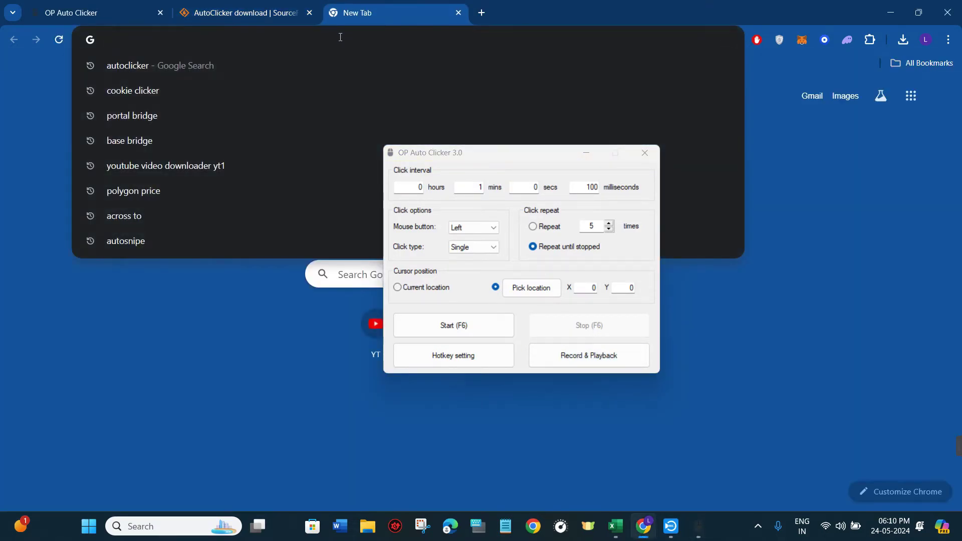
click(164, 97)
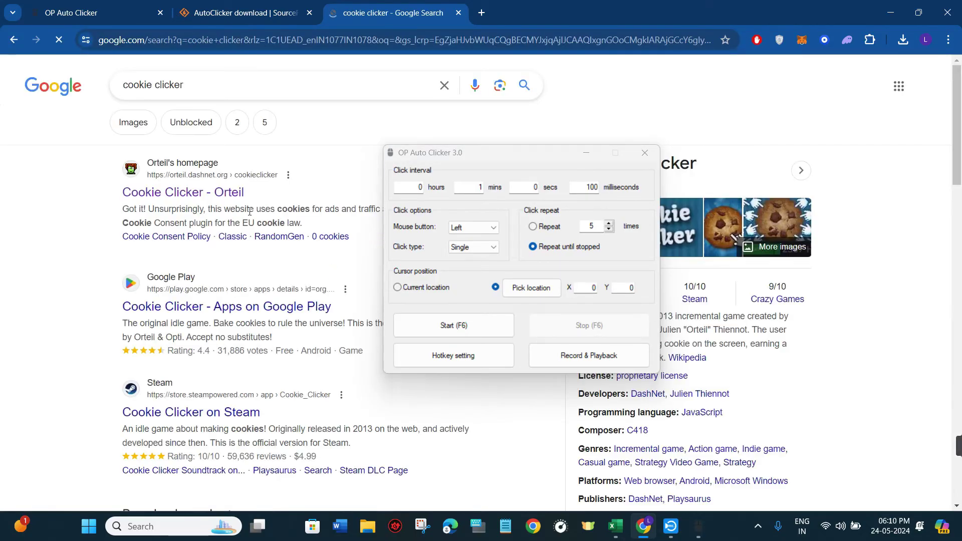
click(190, 202)
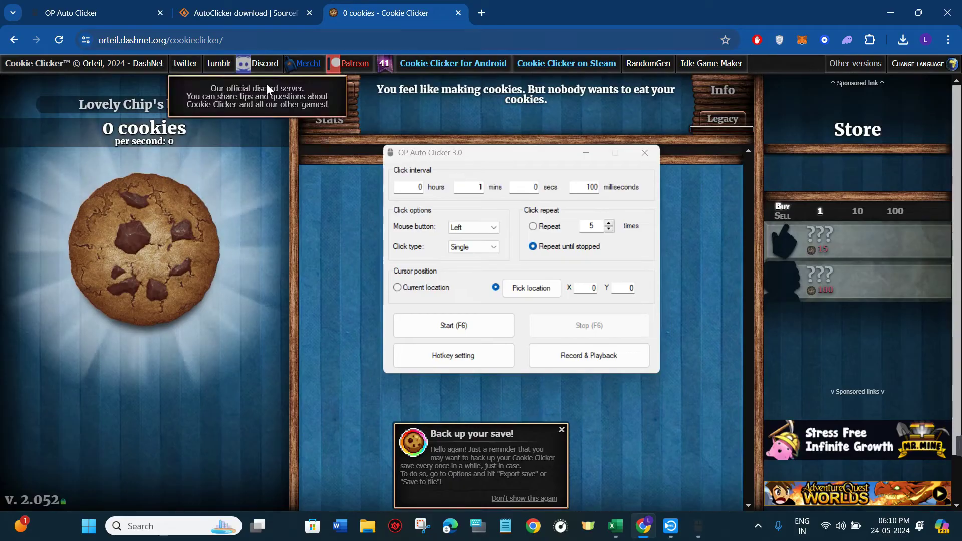
mouse_move(561, 158)
mouse_down()
mouse_move(561, 197)
mouse_move(557, 188)
mouse_move(548, 201)
mouse_move(551, 164)
mouse_up()
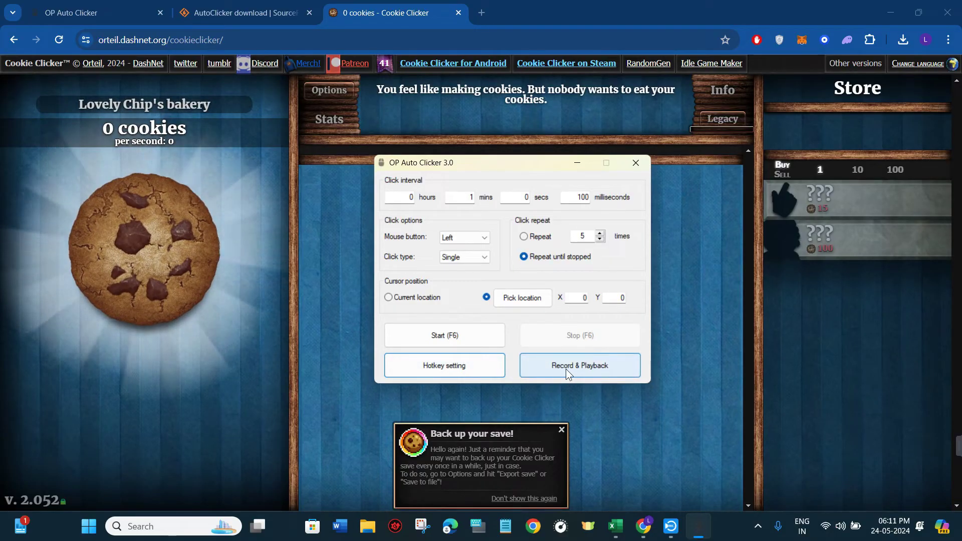
Step: Switch OP Auto Clicker to Record & Playback mode and start recording
click(585, 367)
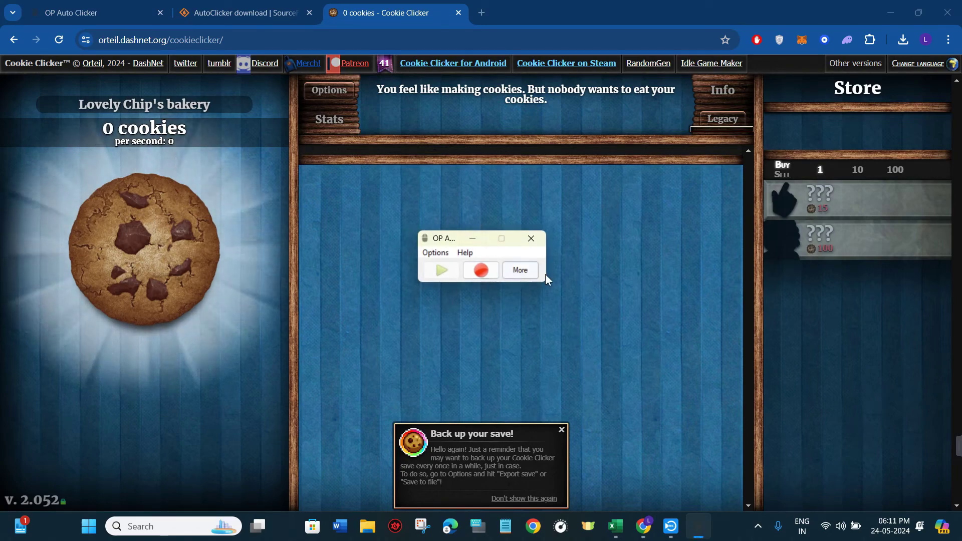
click(480, 273)
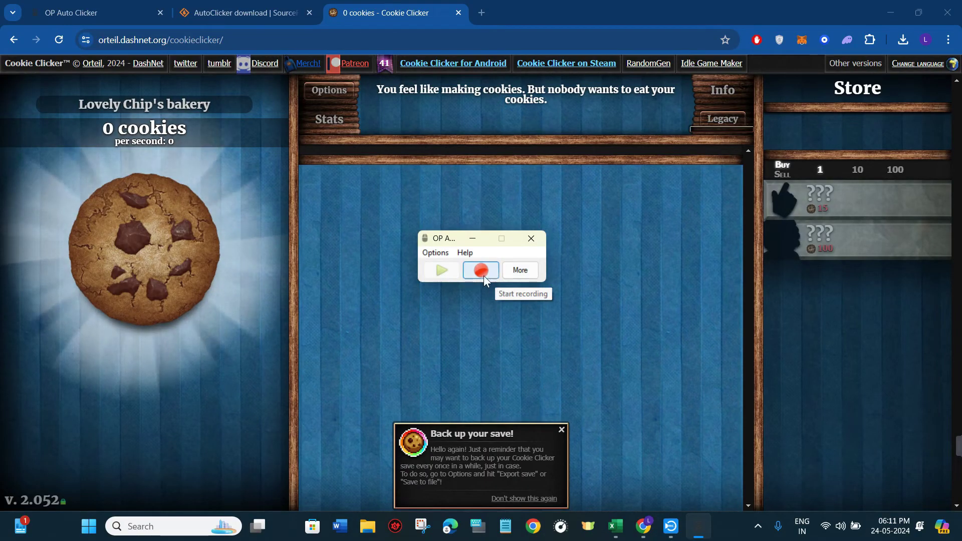
click(480, 274)
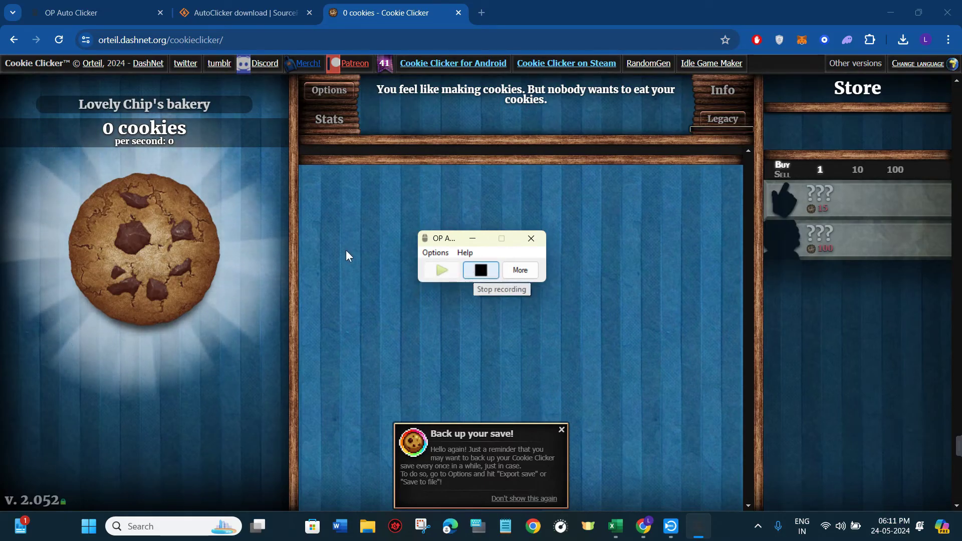
Step: Click the big cookie repeatedly up to 28 cookies, then stop the recording
click(153, 253)
click(153, 253)
click(150, 250)
click(150, 251)
click(150, 250)
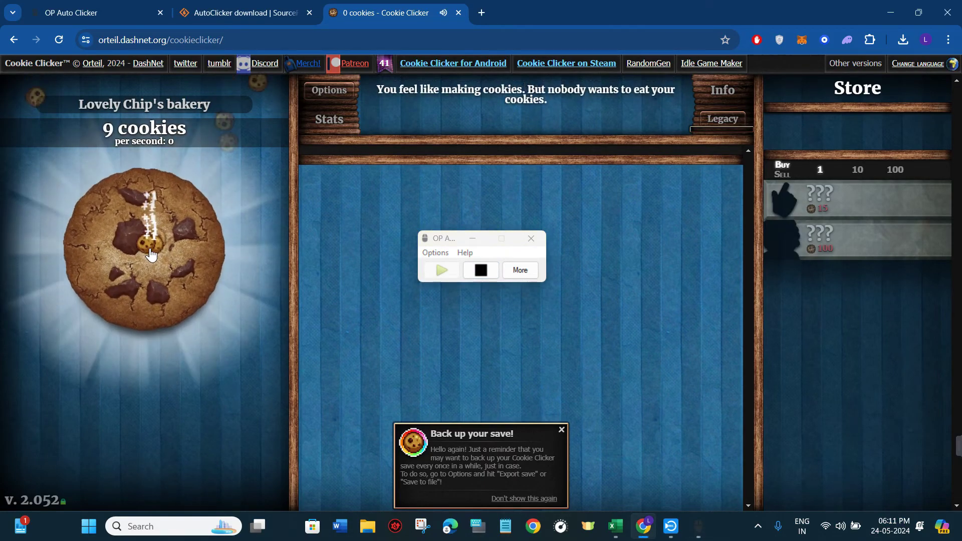
click(150, 255)
click(151, 255)
click(151, 255)
click(151, 255)
click(151, 255)
click(151, 255)
click(151, 255)
click(151, 255)
click(151, 255)
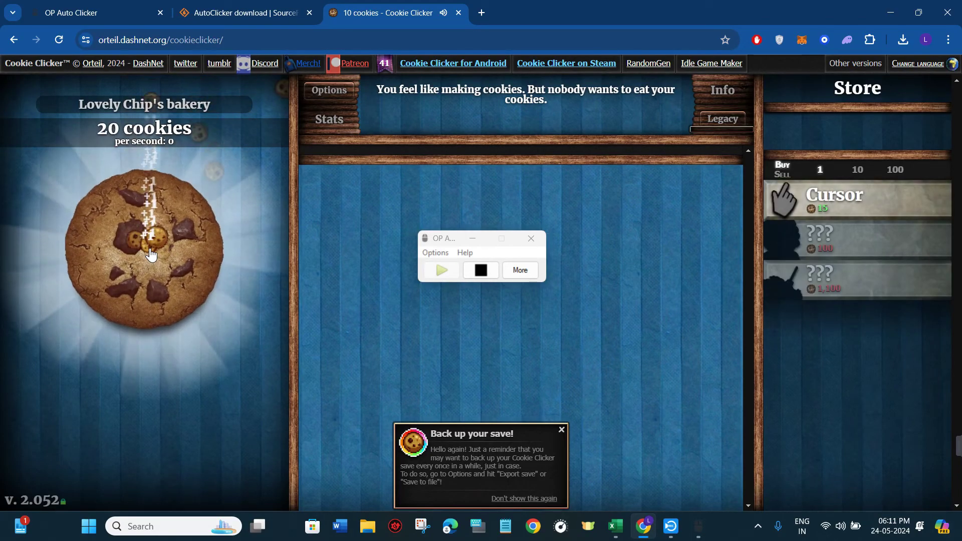
click(151, 255)
click(151, 255)
click(151, 255)
click(151, 255)
click(151, 255)
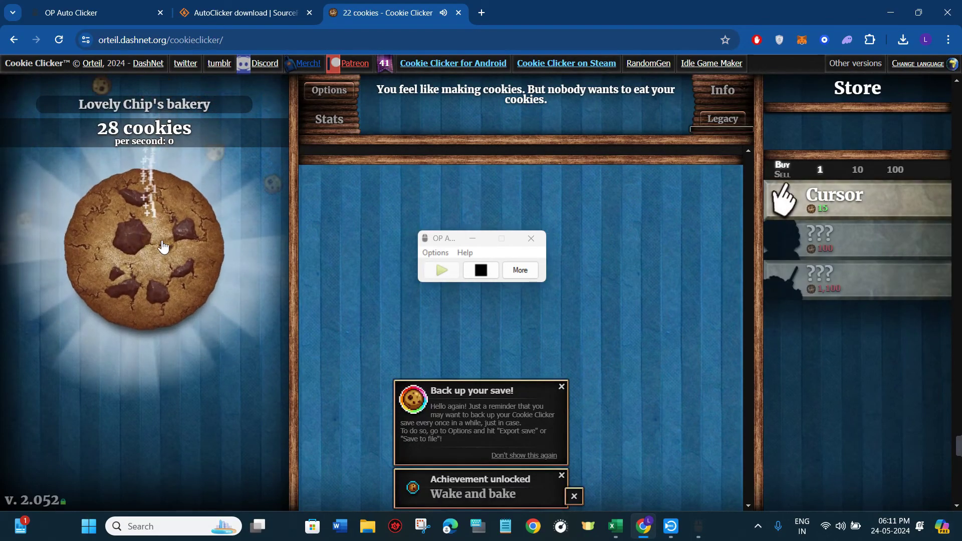
click(474, 269)
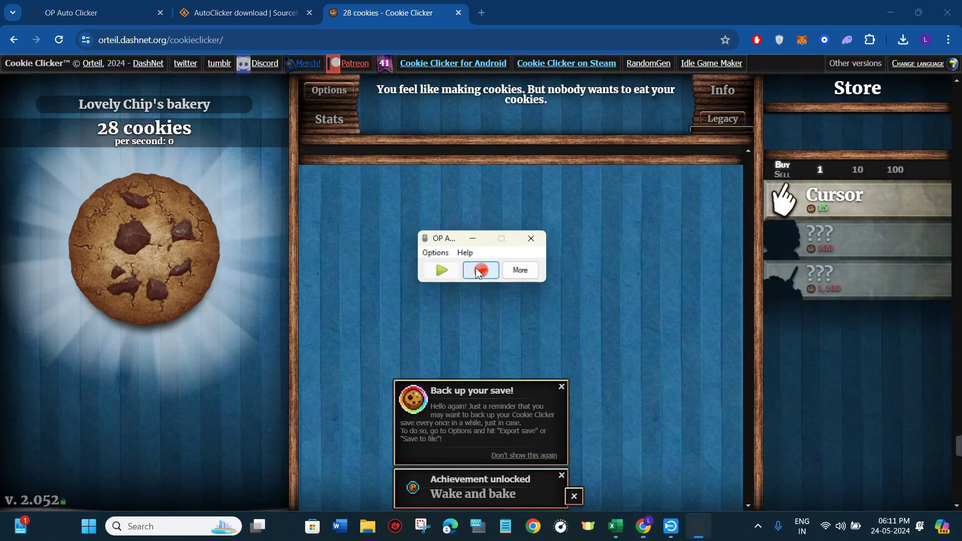
Step: Play back the recorded cookie clicks, then stop, taking the bakery from 28 to 56 cookies
click(443, 272)
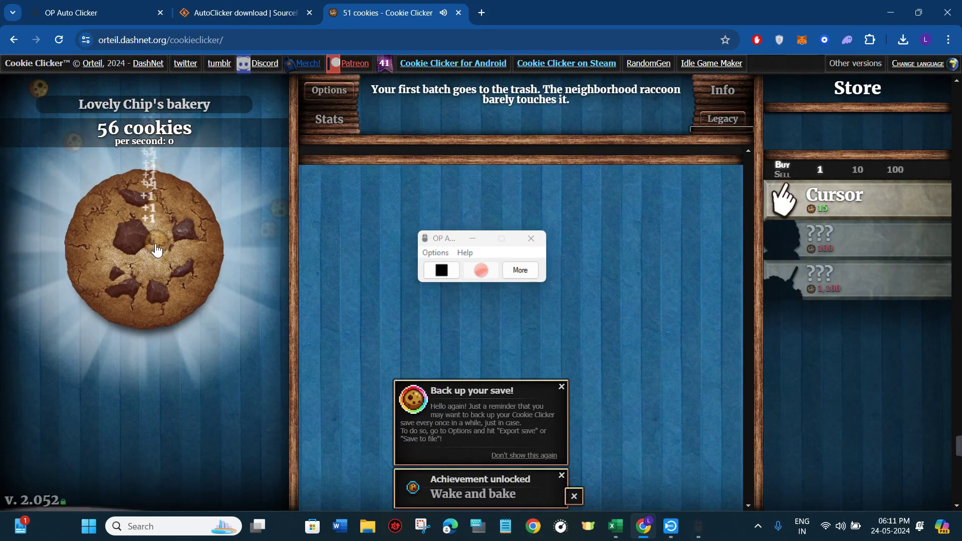
click(476, 269)
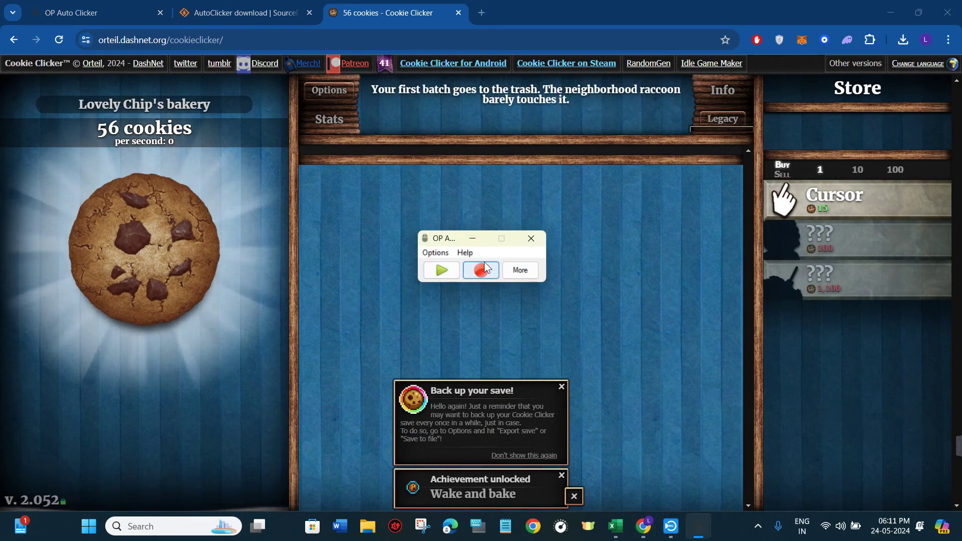
Step: Open the ReMouse site from the Record & Playback panel's More link, then return to Cookie Clicker
click(516, 272)
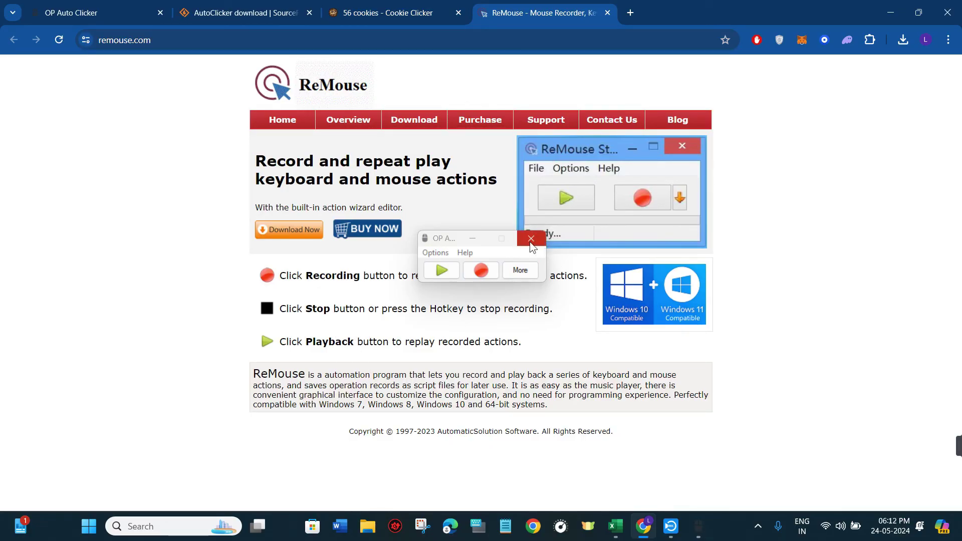
click(381, 13)
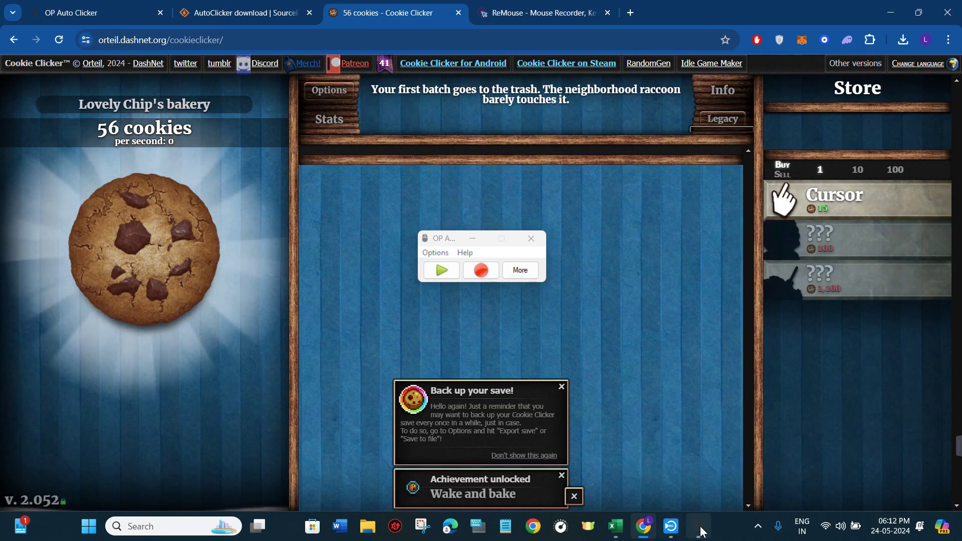
Step: Switch from the compact Record & Playback panel back to the full OP Auto Clicker 3.0 window
click(521, 270)
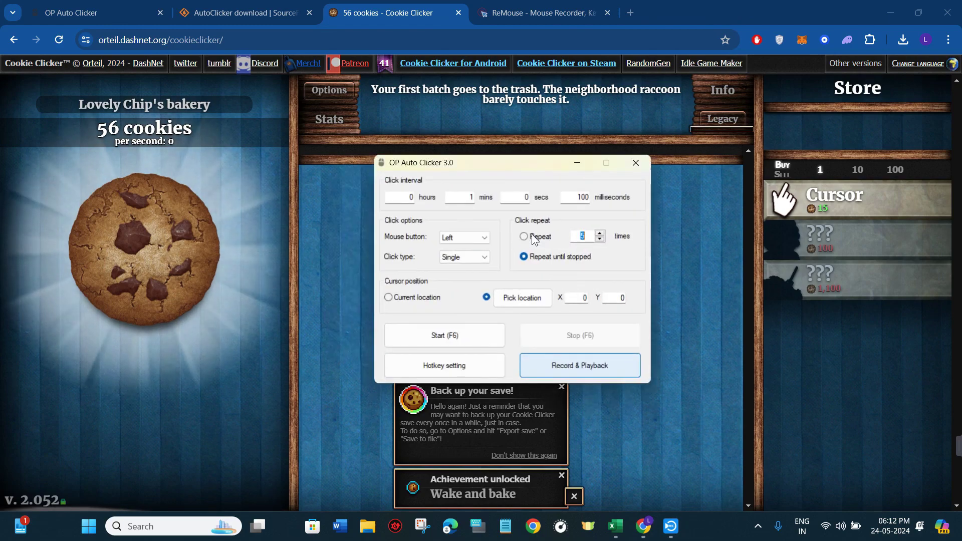